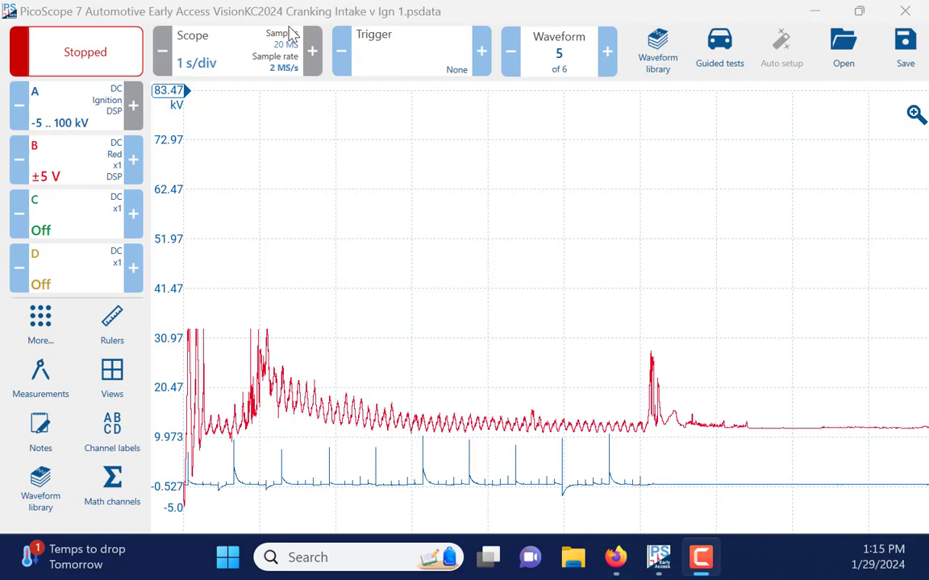
- Shift the channel A ignition trace and channel B trace vertically so they sit apart, and restore the scope window to full size
mouse_move(163, 308)
mouse_down()
mouse_move(174, 325)
mouse_move(159, 282)
mouse_up()
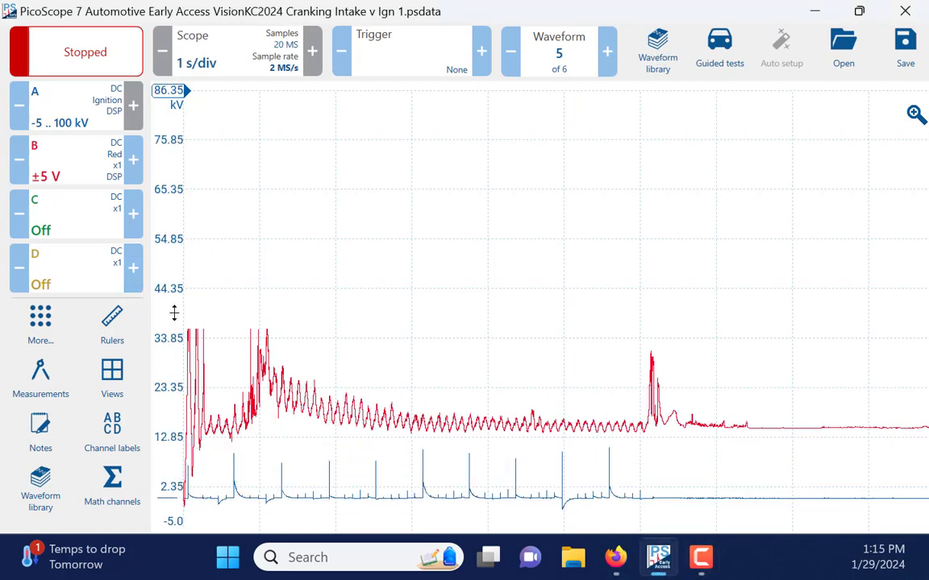
drag(738, 10, 632, 17)
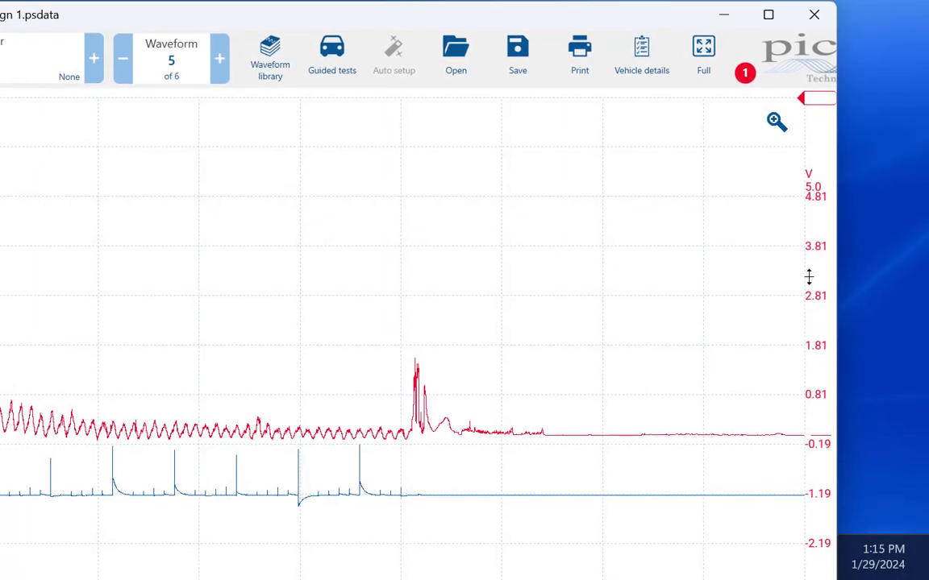
mouse_move(810, 273)
mouse_down()
mouse_move(810, 247)
mouse_move(814, 257)
mouse_up()
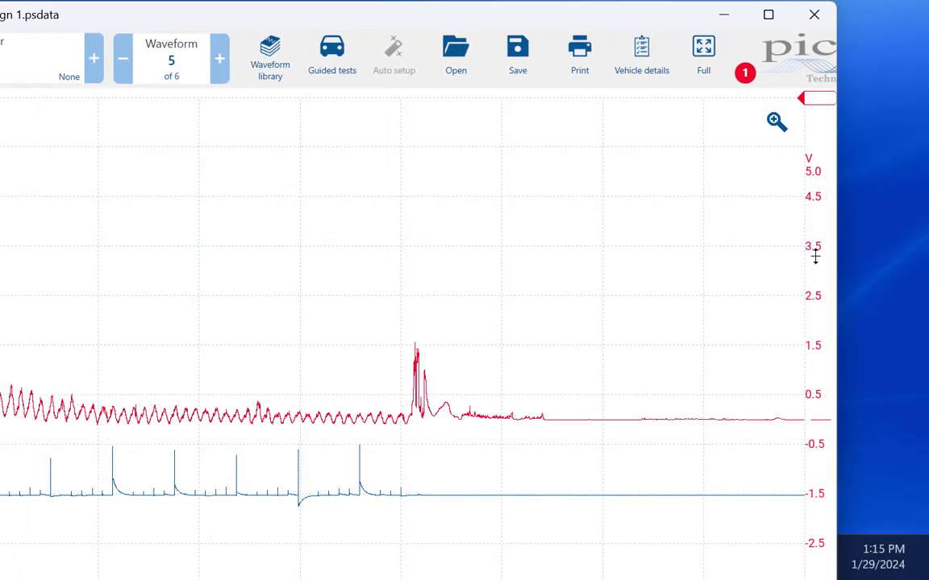
click(766, 13)
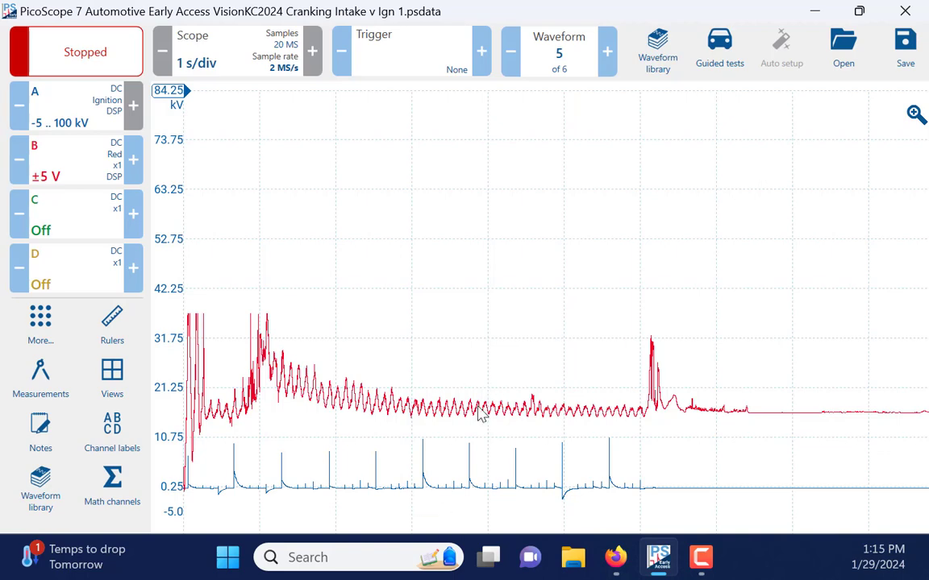
- Launch the TDC 2 overlay tool and position its control window above the waveforms
click(323, 557)
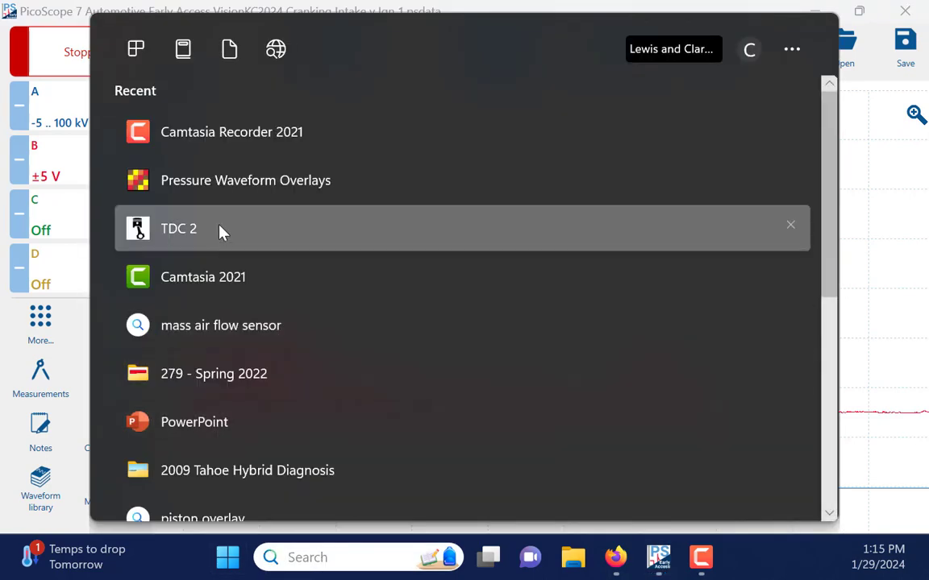
click(221, 232)
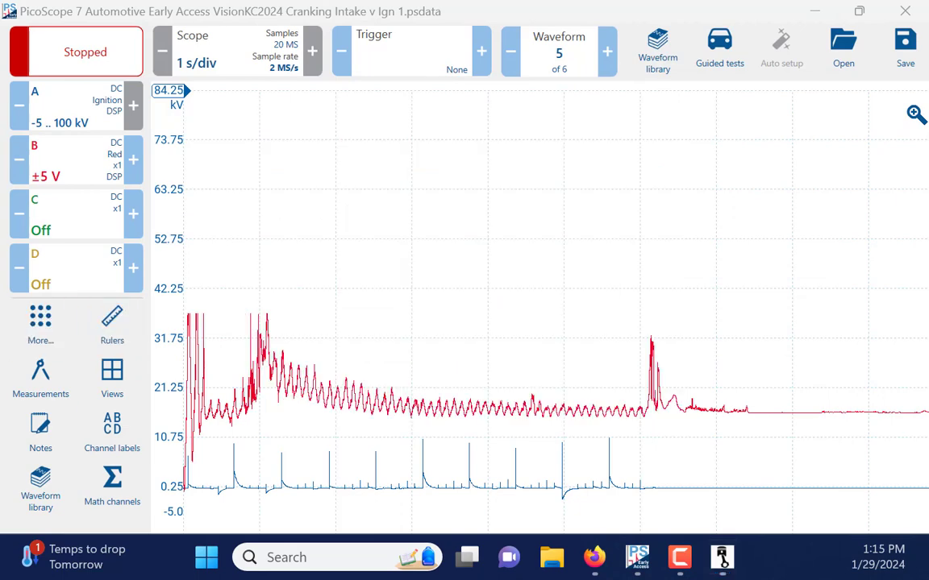
drag(476, 120, 465, 129)
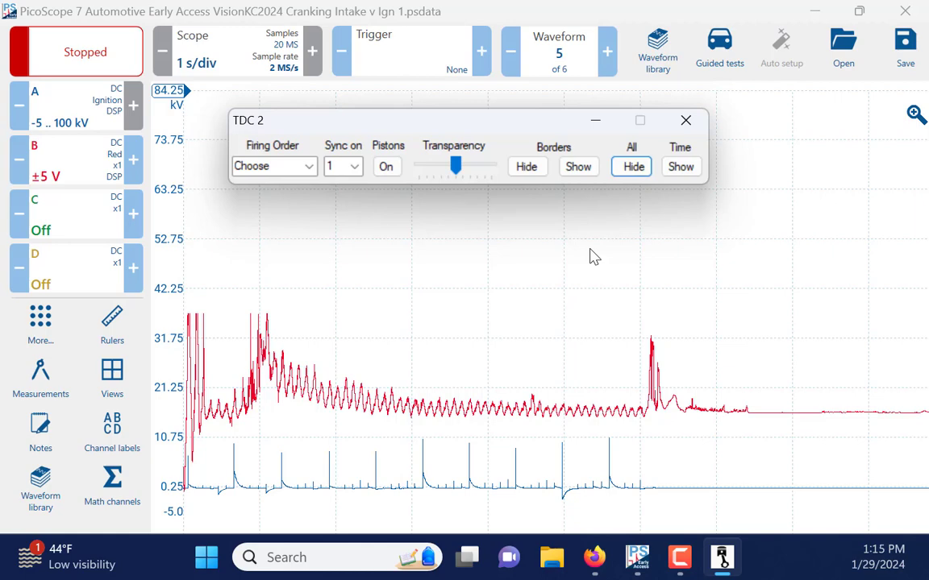
- Check the GMC's firing order in ALLDATA, set TDC 2 to firing order 165432 and display its overlay
click(593, 558)
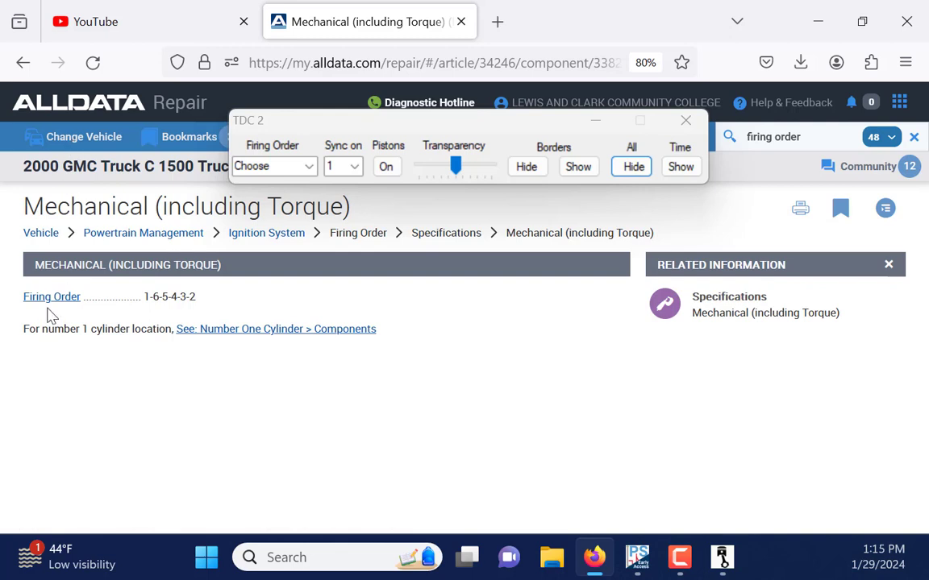
click(307, 169)
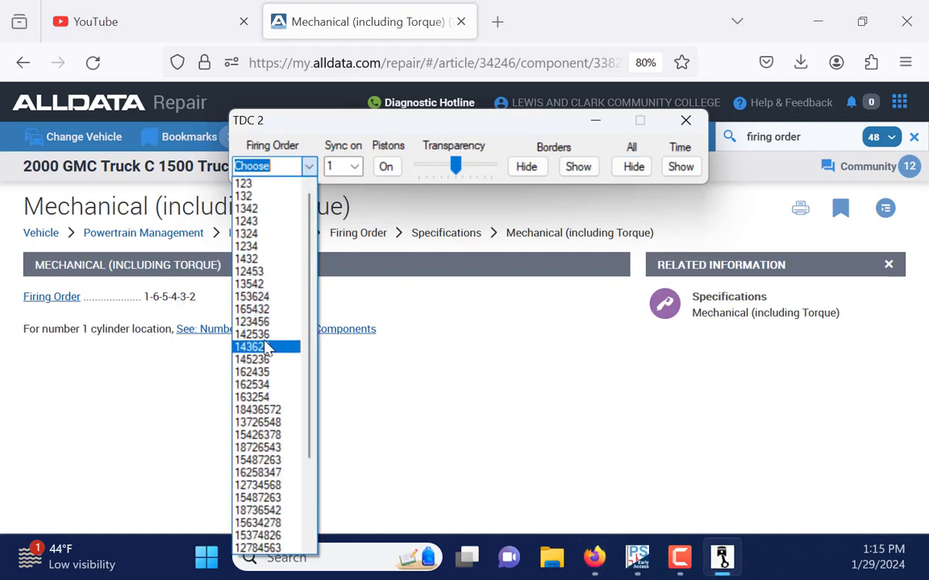
click(266, 310)
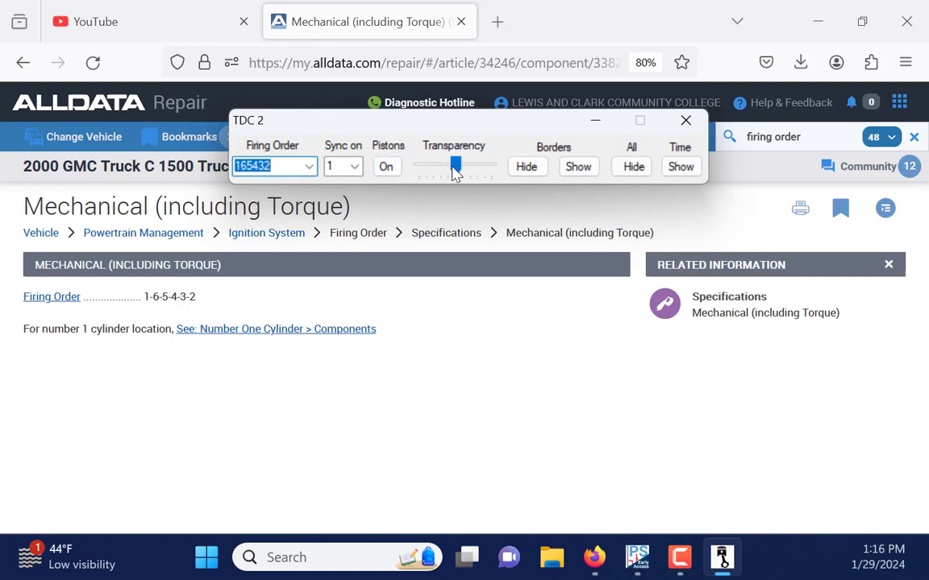
click(386, 167)
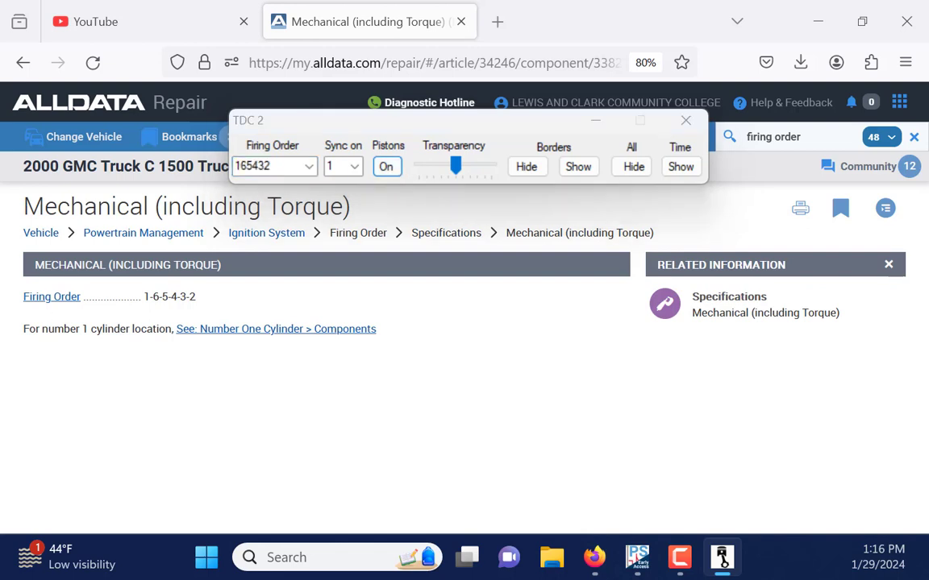
drag(320, 338, 401, 341)
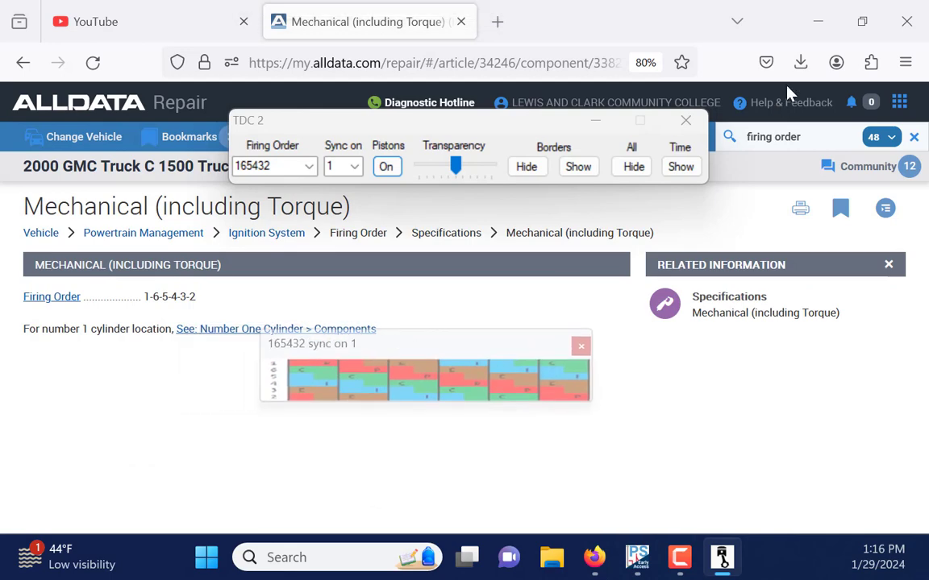
- Minimize the browser and the TDC 2 control window, and place the 165432 overlay over the ignition trace in PicoScope
click(824, 27)
click(599, 127)
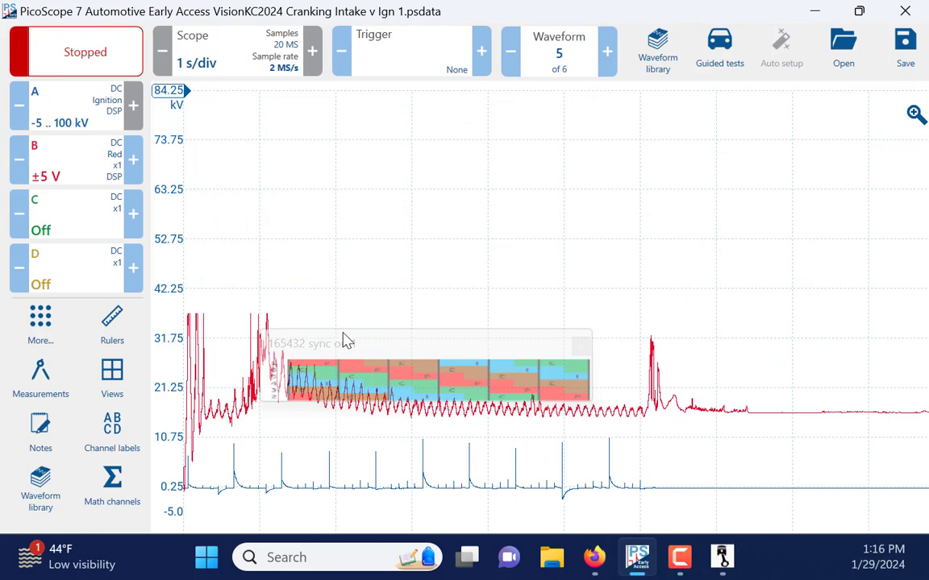
drag(356, 346, 343, 416)
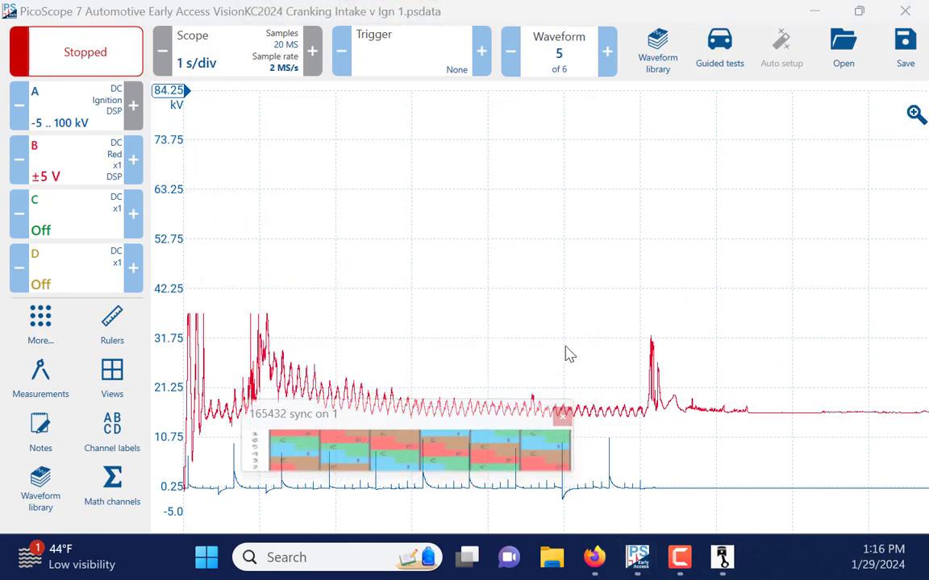
- Zoom the graph into the cranking section that contains two consecutive tall ignition spikes, keeping both traces in view
click(916, 114)
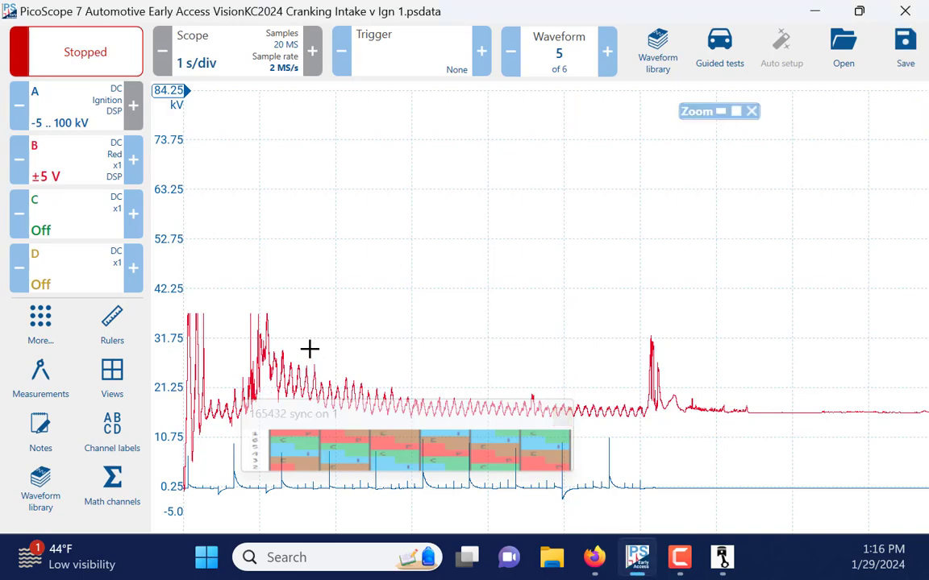
drag(310, 348, 387, 512)
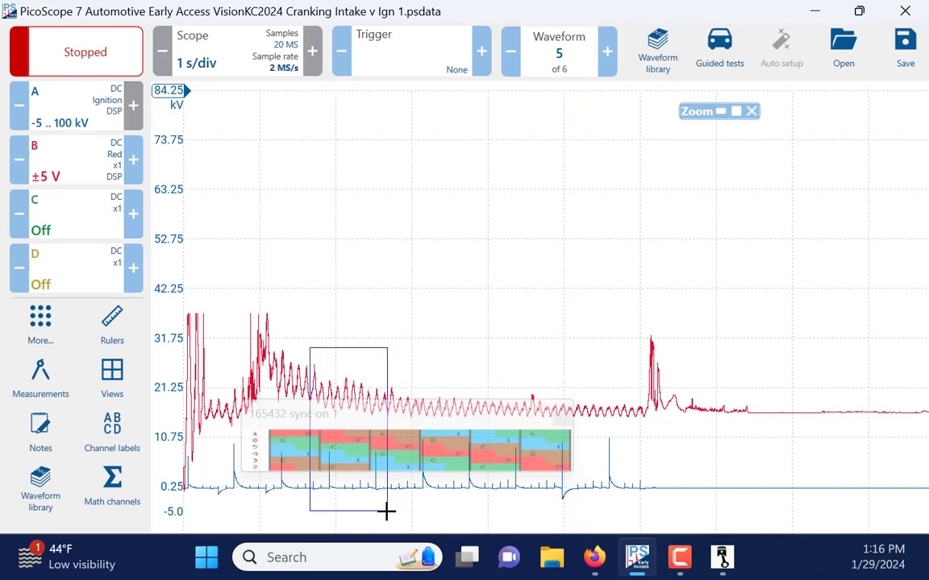
drag(386, 511, 386, 511)
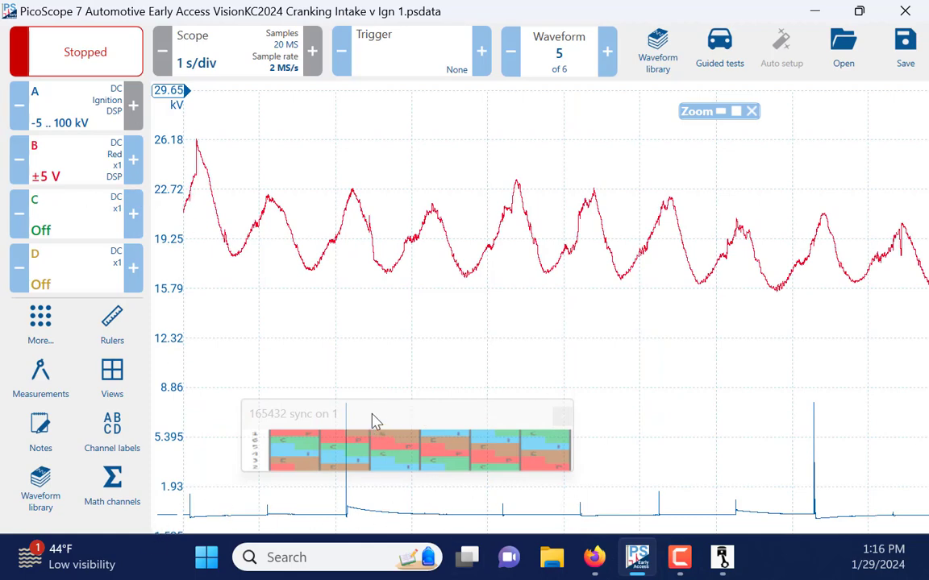
- Stretch the 165432 overlay to span the two tall ignition spikes and enlarge its height up to the intake waveform
drag(373, 420, 620, 418)
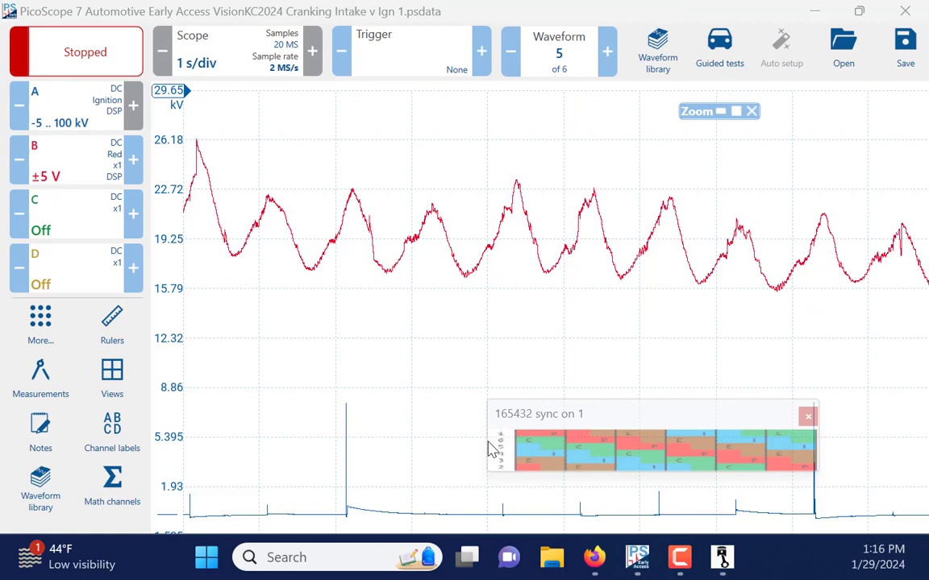
drag(480, 439, 297, 435)
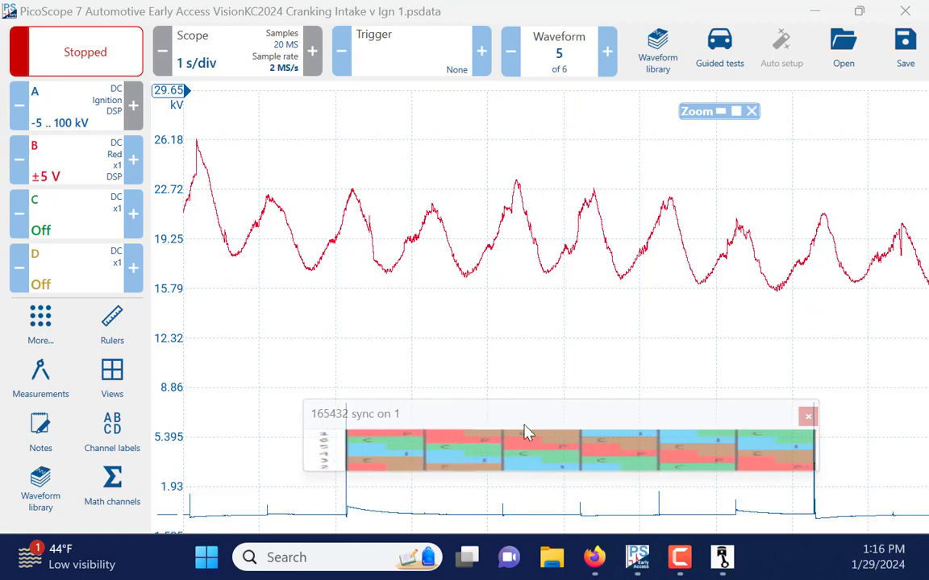
drag(534, 403, 522, 270)
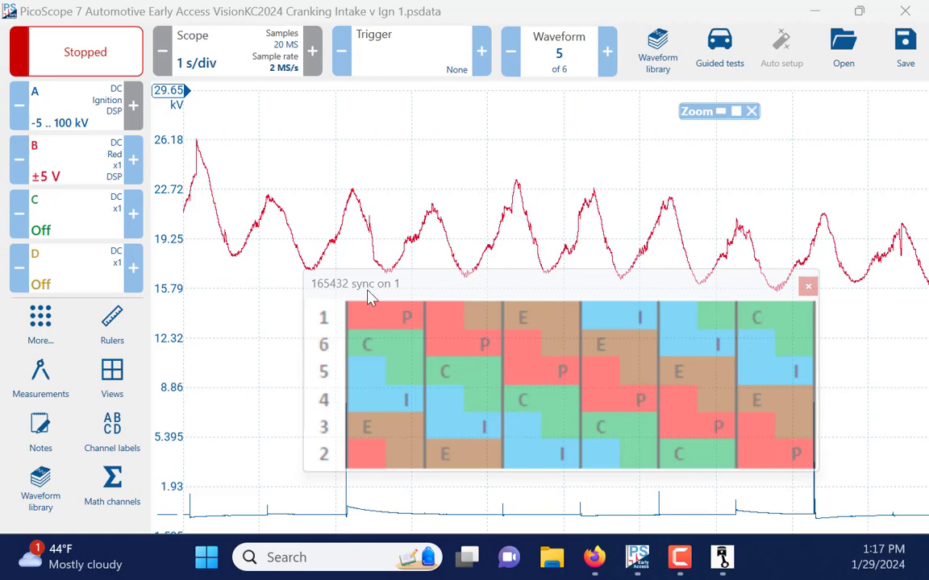
- Close the 165432 overlay and launch Pressure Waveform Overlays
click(808, 287)
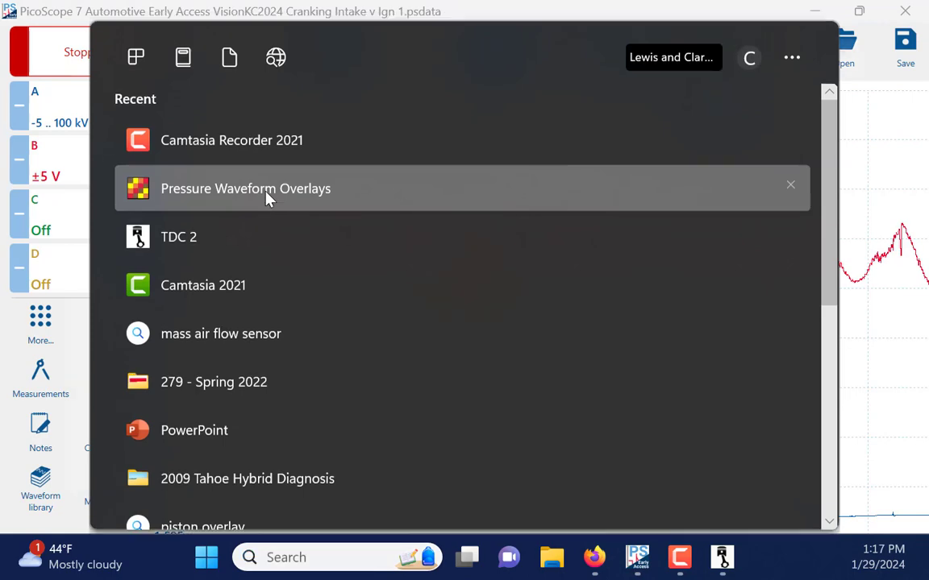
click(269, 199)
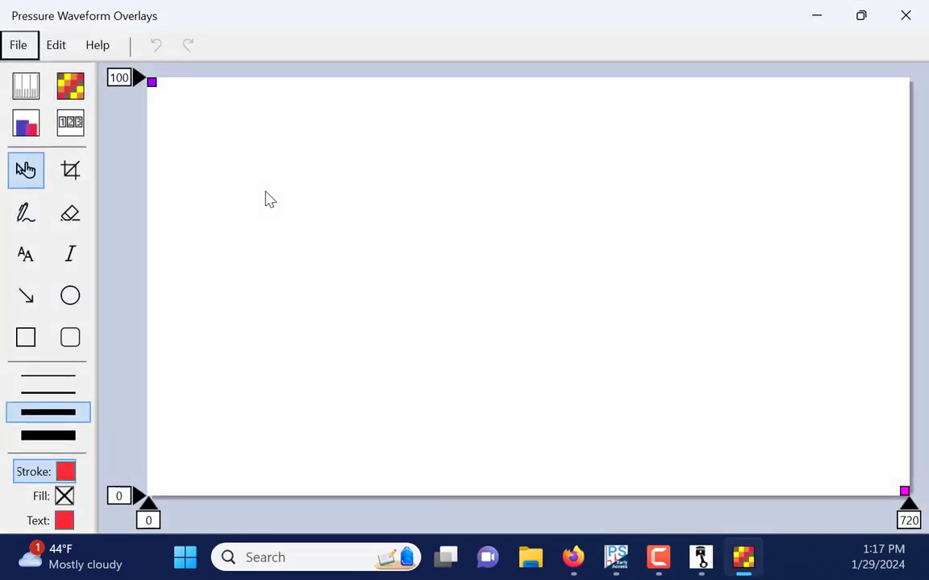
- Capture a screenshot of the zoomed PicoScope graph and paste it into the Pressure Waveform Overlays canvas
click(816, 15)
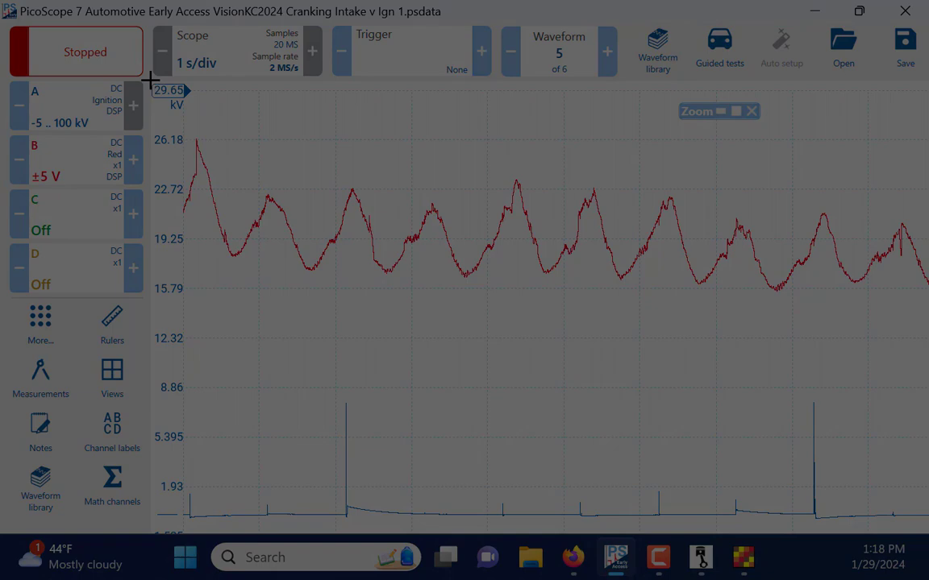
drag(150, 81, 925, 526)
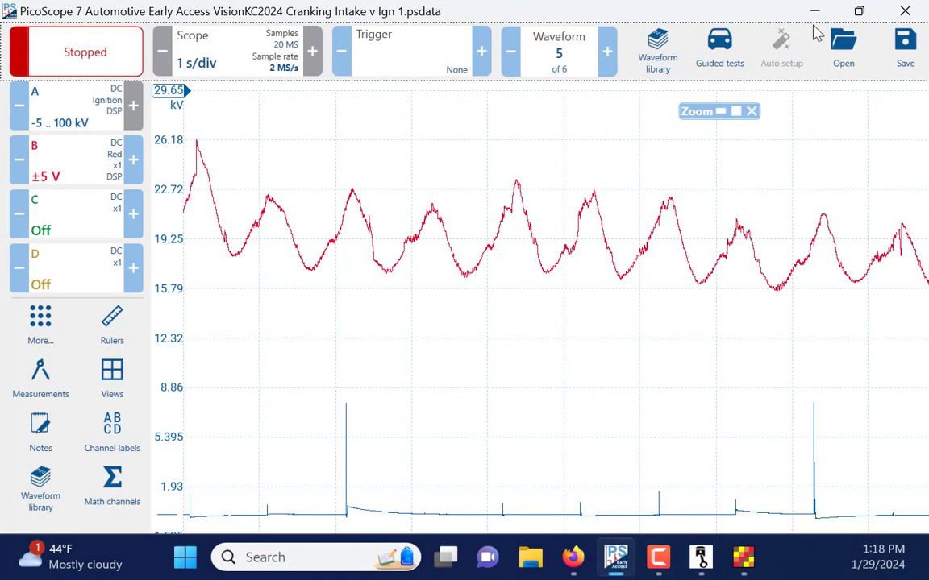
click(755, 562)
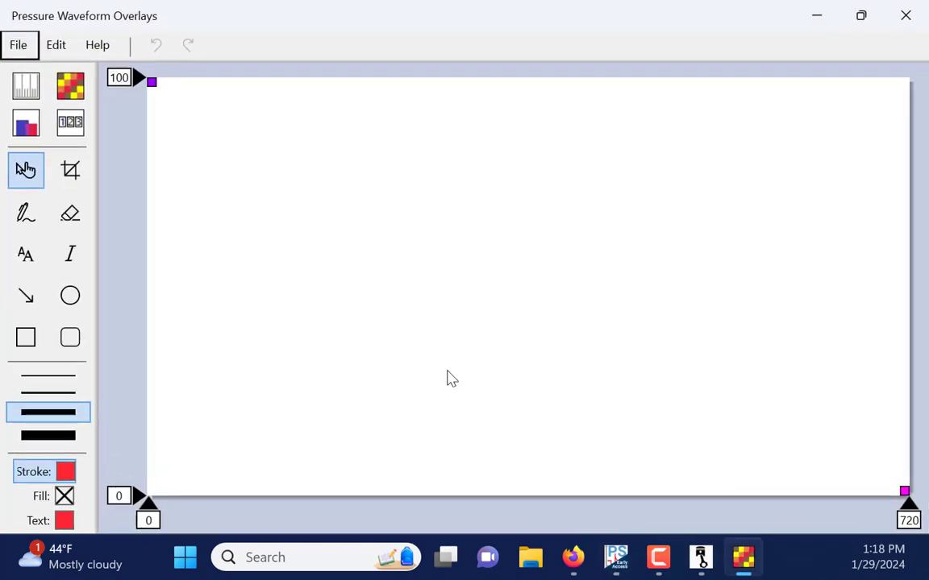
key(ctrl+v)
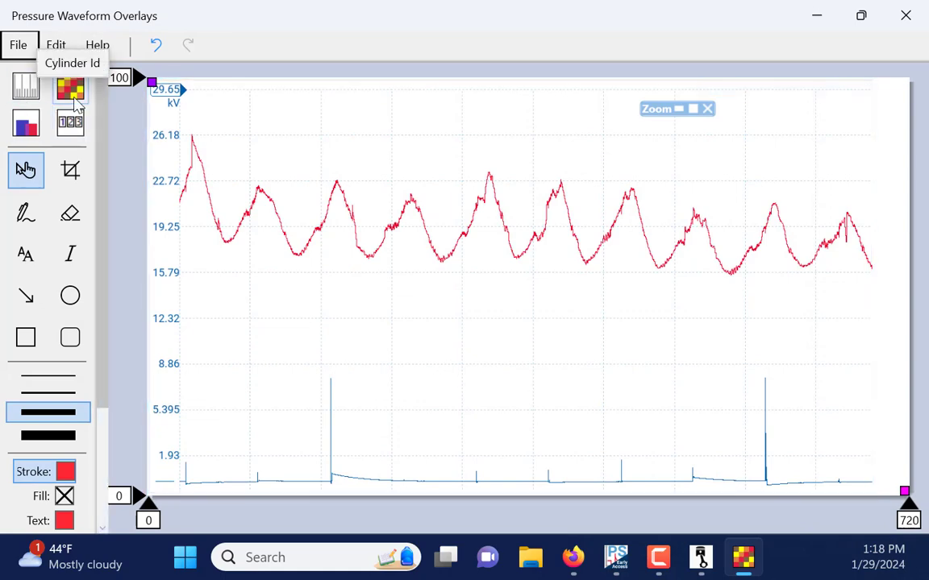
- Start a Cylinder Id overlay with 6 cylinders and sync cylinder 1
click(71, 90)
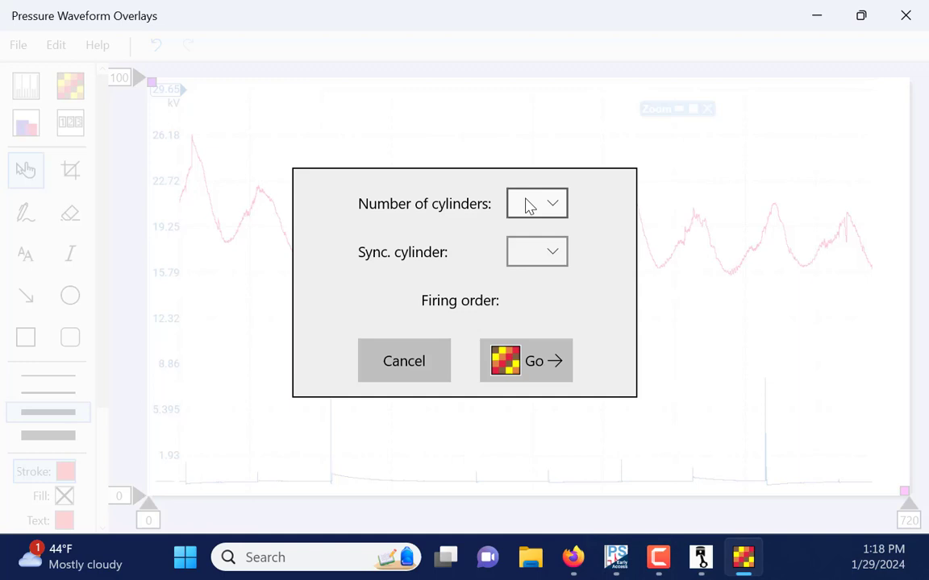
click(555, 203)
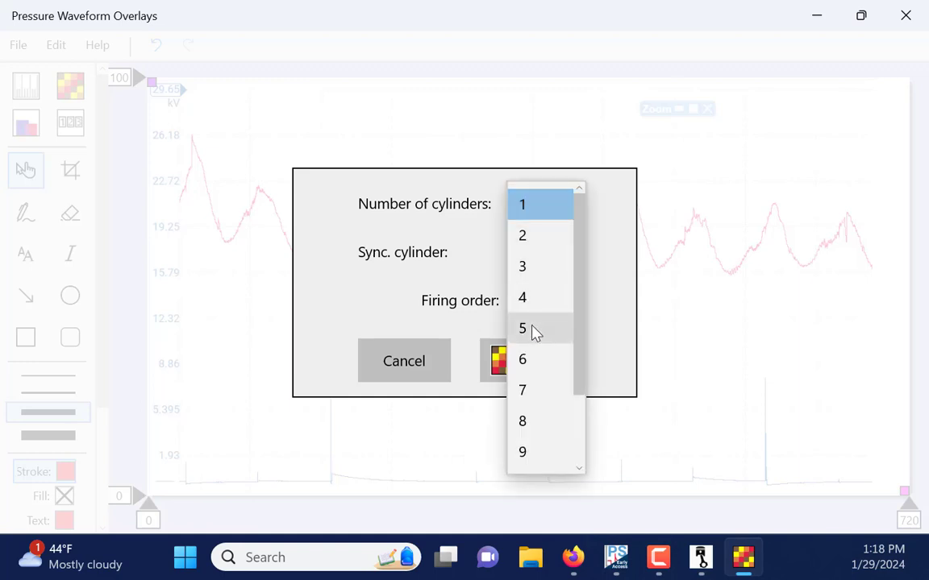
click(532, 365)
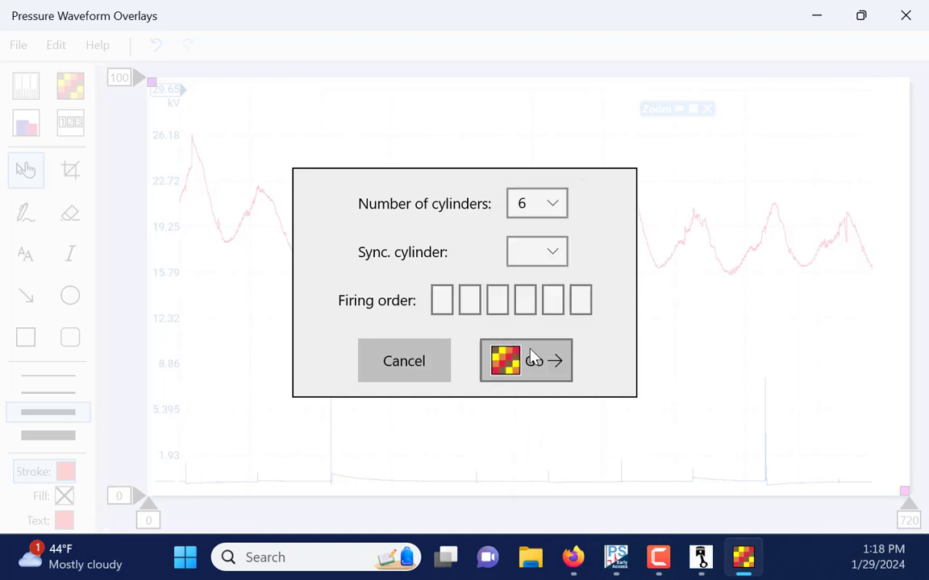
click(552, 253)
click(546, 253)
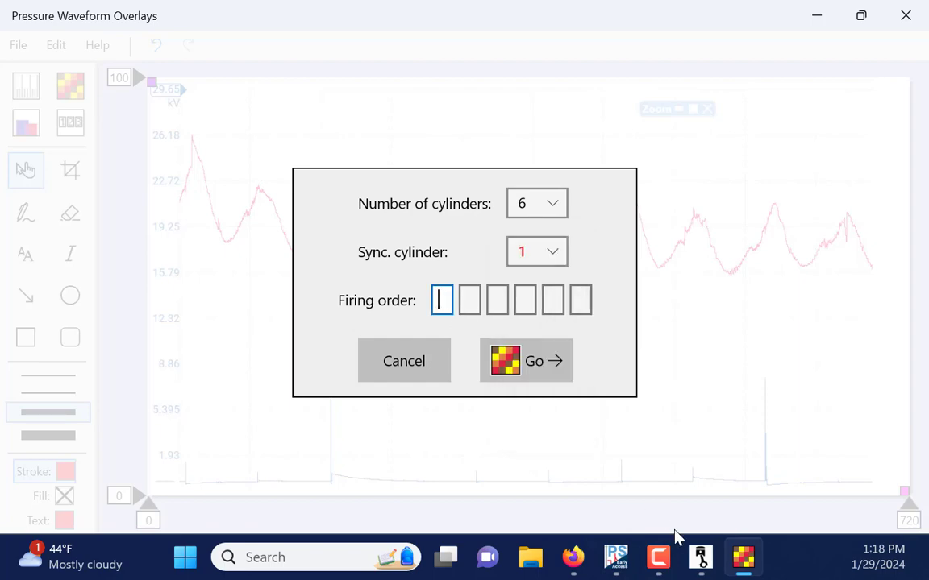
- Check the firing order in ALLDATA, enter 1-6-5-4-3-2 and generate the cylinder identification chart
click(573, 557)
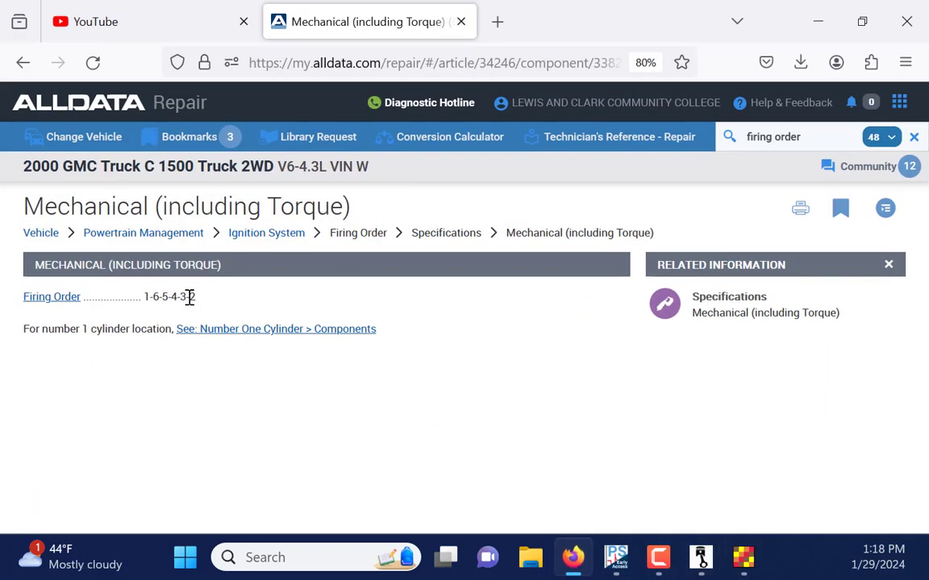
click(817, 21)
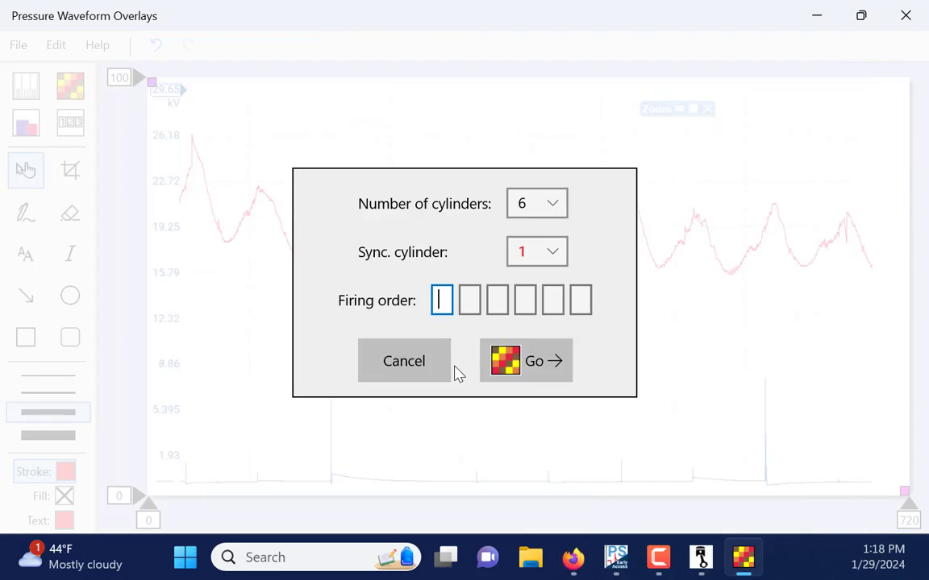
text(16)
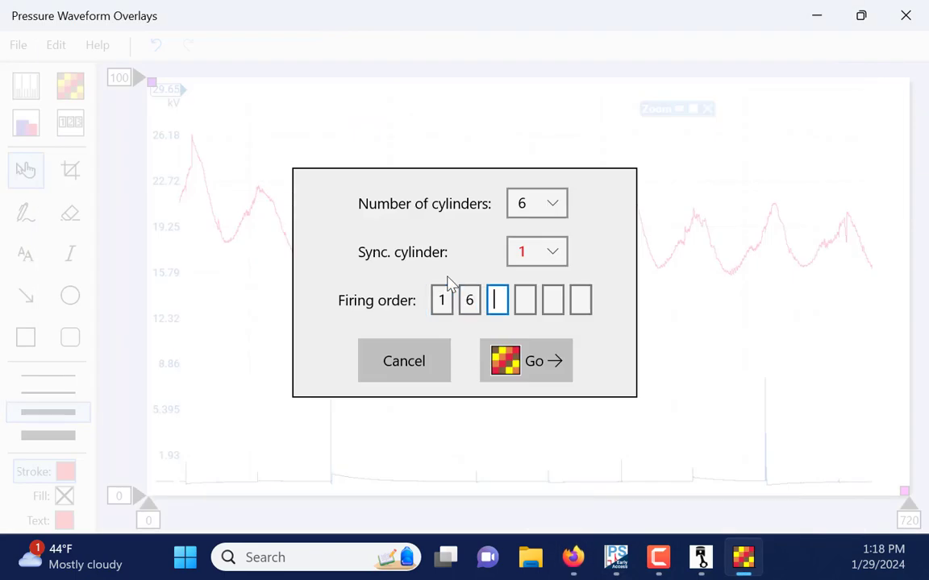
text(543)
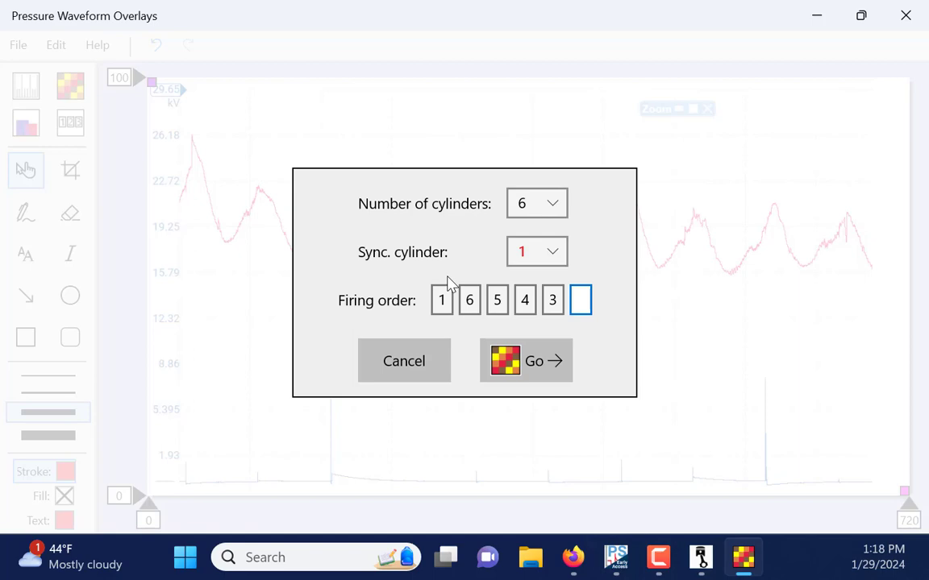
text(2)
click(543, 362)
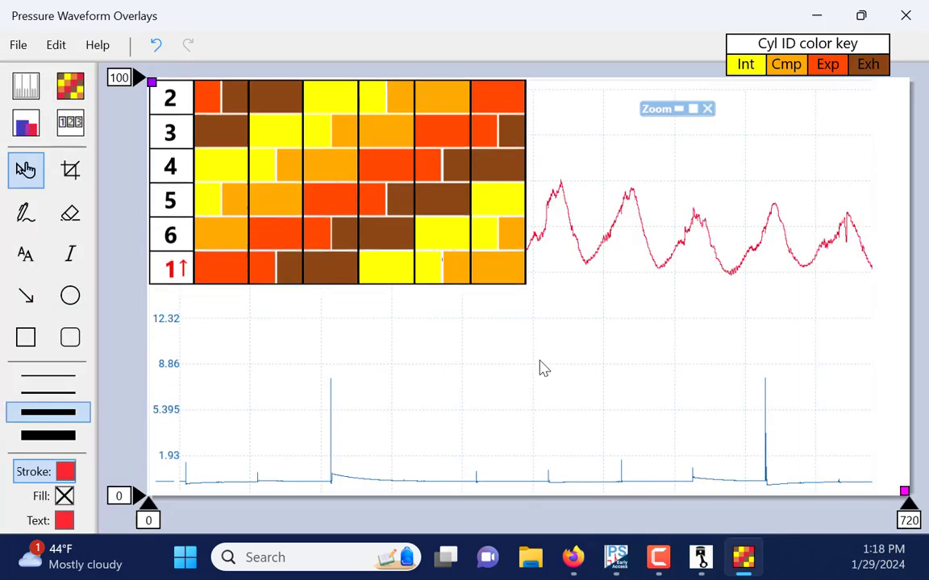
- Fit the cylinder chart between the two tall ignition spikes and make it semi-transparent
drag(330, 142, 473, 321)
drag(660, 364, 767, 360)
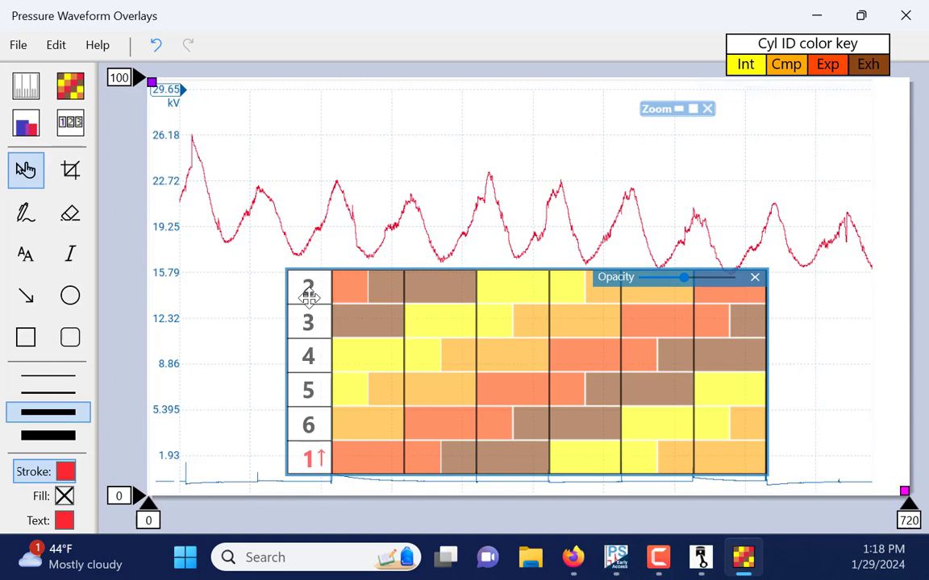
- Lay the cylinder chart over the red intake waveform to compare strokes, and return it beneath the waveform
click(306, 154)
drag(443, 331, 447, 214)
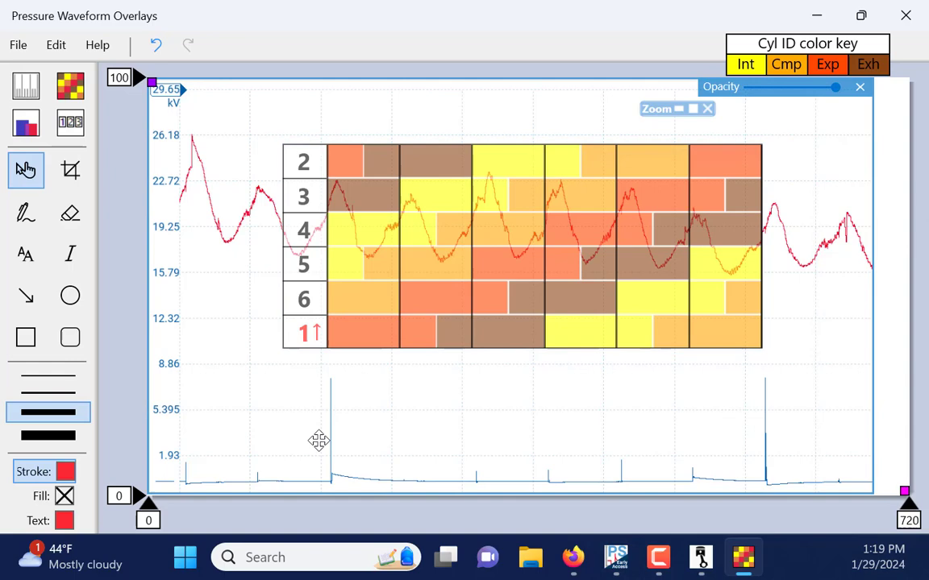
drag(530, 220, 533, 355)
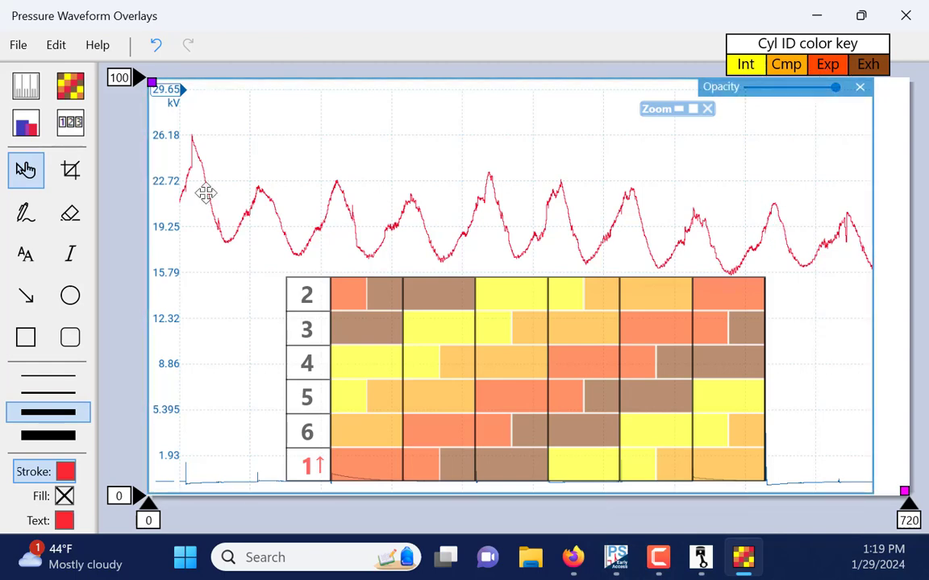
- Increase the opacity of the cylinder chart slightly
mouse_move(649, 381)
mouse_move(683, 290)
mouse_down()
mouse_move(719, 287)
mouse_move(654, 288)
mouse_move(713, 292)
mouse_move(634, 308)
mouse_move(713, 302)
mouse_move(665, 307)
mouse_move(696, 302)
mouse_up()
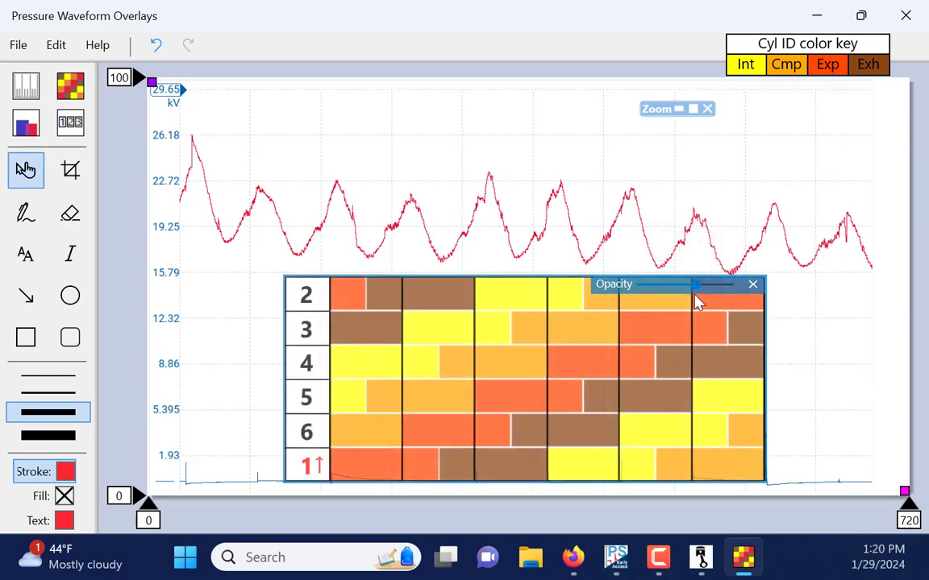
click(656, 567)
click(656, 568)
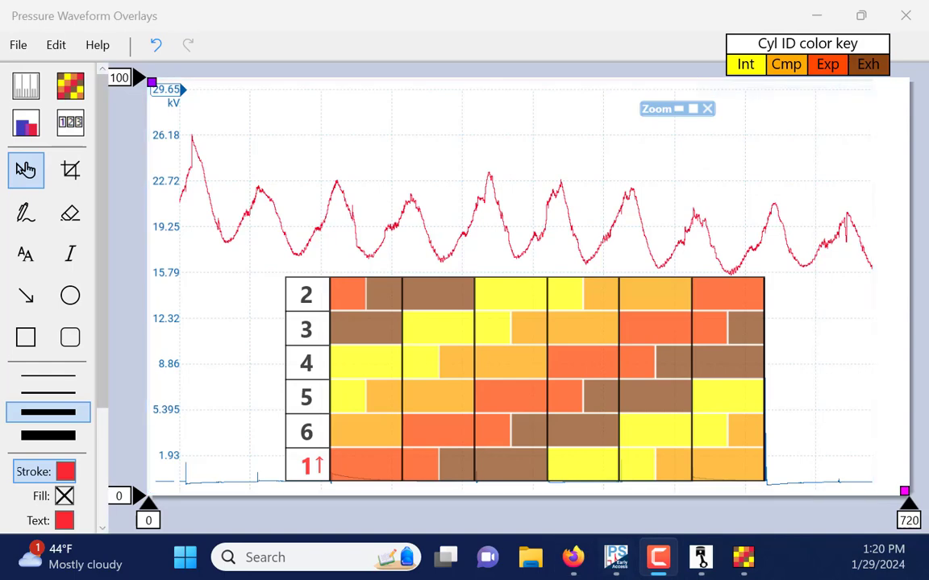